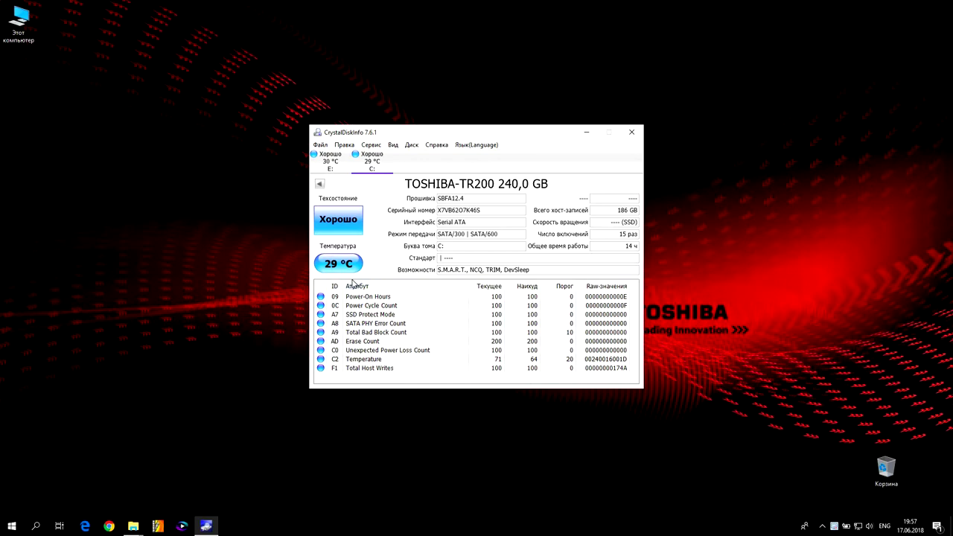
Show the health status and S.M.A.R.T. attributes of the Hitachi drive (E:).
{"action": "left_click", "coordinate": [322, 160]}
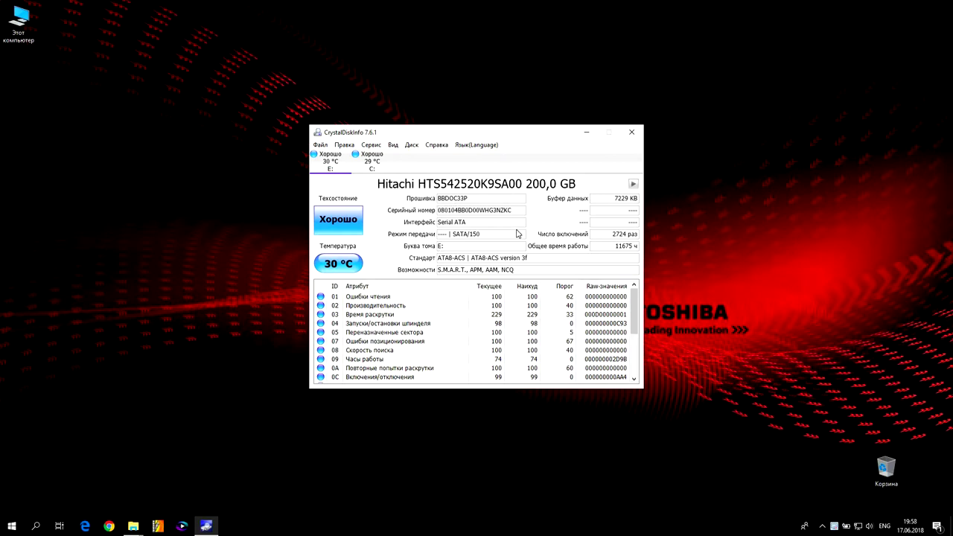
{"action": "mouse_move", "coordinate": [465, 238]}
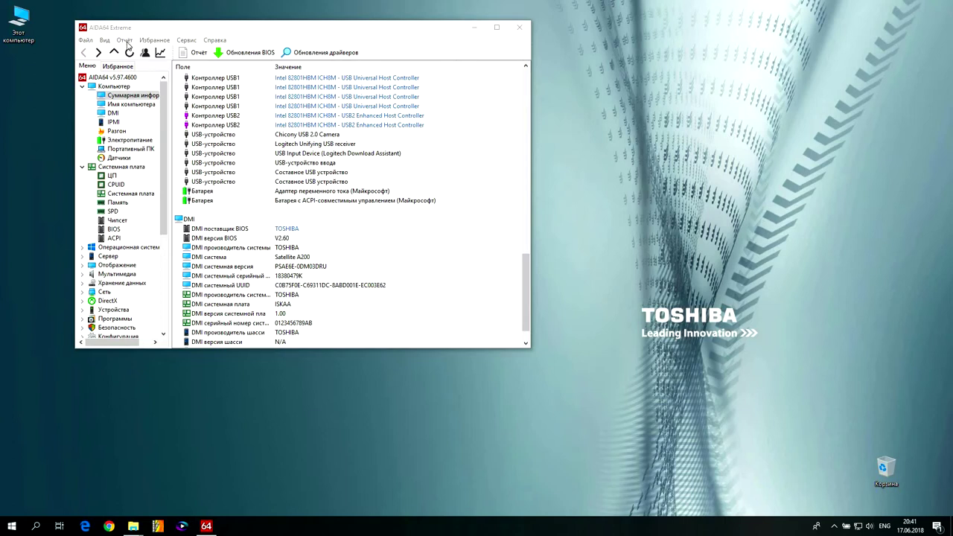
Review the computer's summary information in AIDA64, ending at the start of the report.
{"action": "scroll", "coordinate": [266, 145], "scroll_direction": "down", "scroll_amount": 1}
{"action": "scroll", "coordinate": [265, 145], "scroll_direction": "up", "scroll_amount": 12}
{"action": "scroll", "coordinate": [265, 145], "scroll_direction": "up", "scroll_amount": 10}
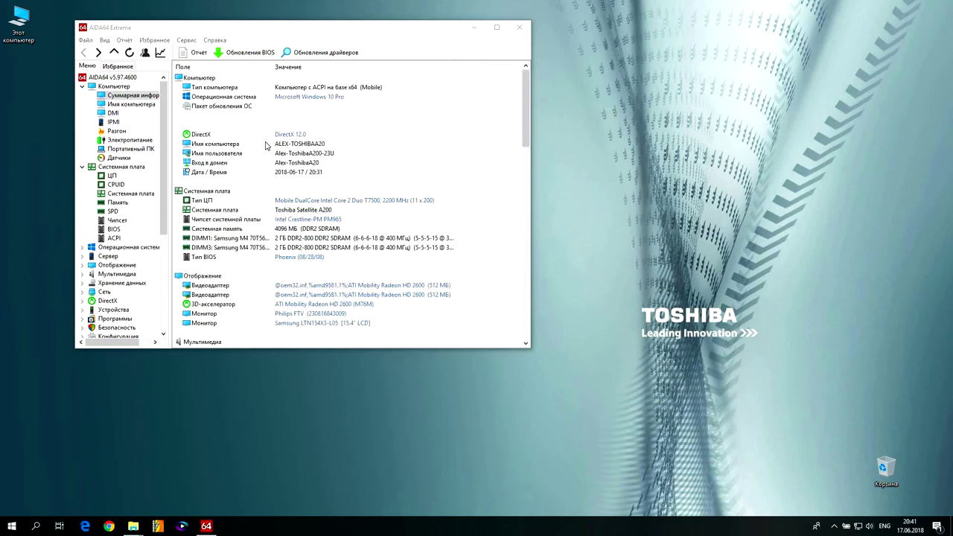
Examine the computer's overclocking (Разгон), power supply (Электропитание) and sensor (Датчики) information.
{"action": "left_click", "coordinate": [118, 131]}
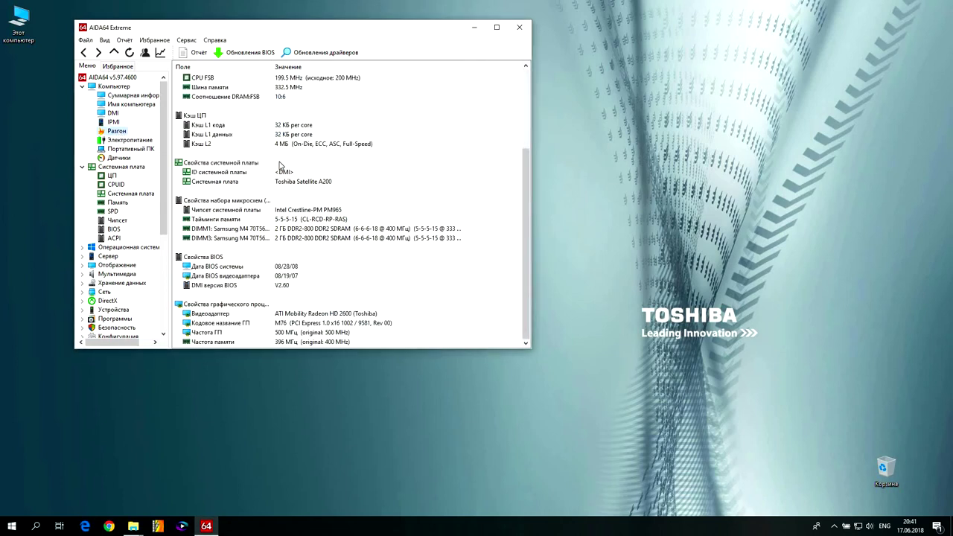
{"action": "scroll", "coordinate": [280, 165], "scroll_direction": "up", "scroll_amount": 3}
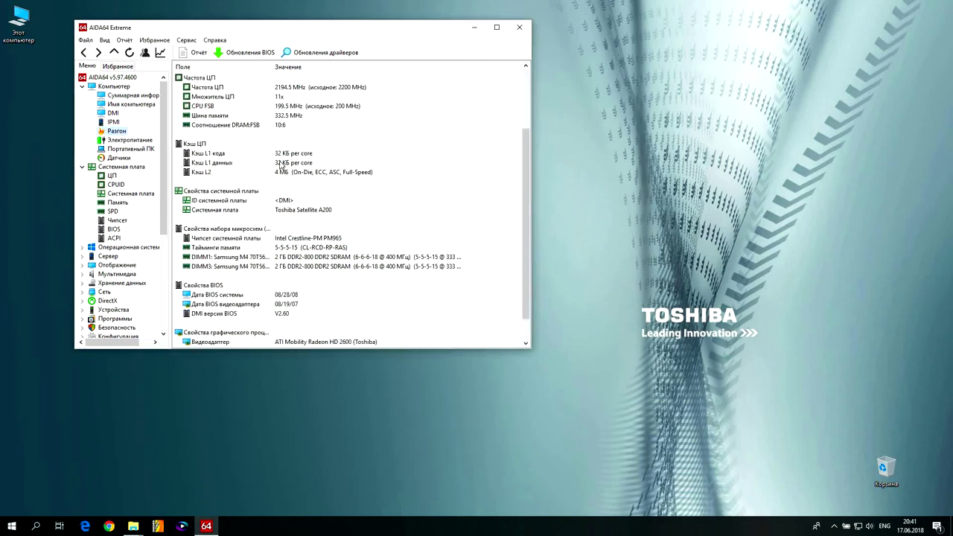
{"action": "left_click", "coordinate": [120, 141]}
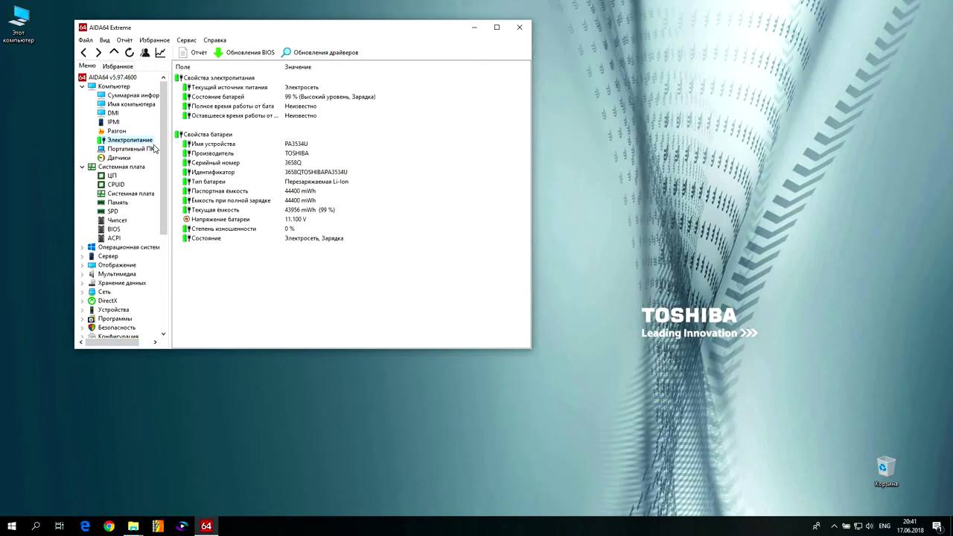
{"action": "left_click", "coordinate": [120, 158]}
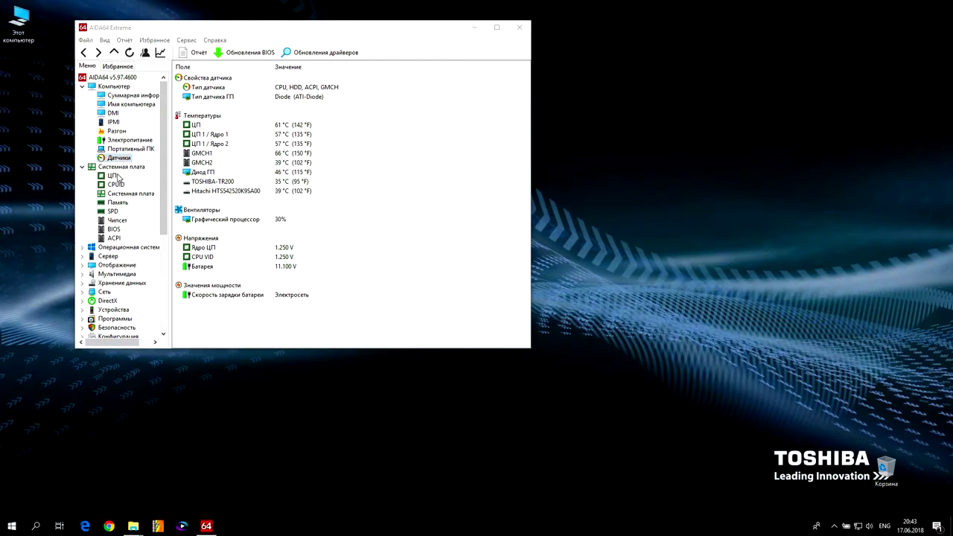
Examine the processor properties on the motherboard's ЦП page.
{"action": "left_click", "coordinate": [117, 176]}
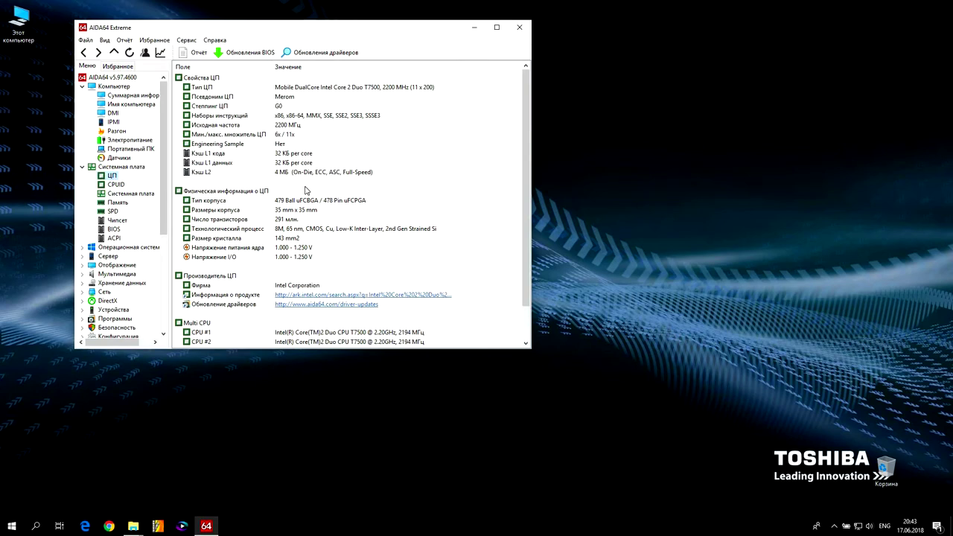
{"action": "scroll", "coordinate": [347, 192], "scroll_direction": "down", "scroll_amount": 1}
{"action": "scroll", "coordinate": [347, 192], "scroll_direction": "up", "scroll_amount": 1}
Examine the CPUID properties and read through the full list of supported instruction sets and processor features.
{"action": "left_click", "coordinate": [116, 185]}
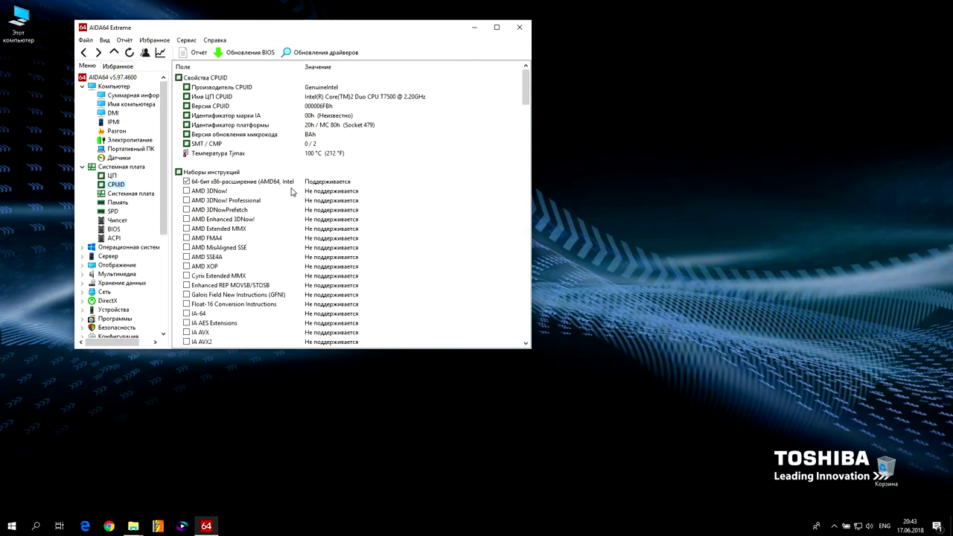
{"action": "scroll", "coordinate": [292, 193], "scroll_direction": "down", "scroll_amount": 2}
{"action": "scroll", "coordinate": [291, 192], "scroll_direction": "down", "scroll_amount": 15}
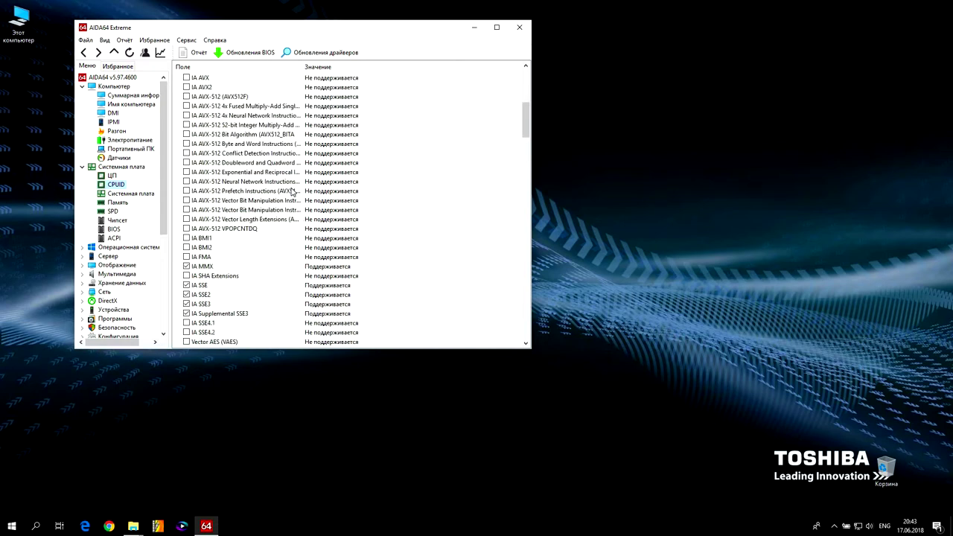
{"action": "scroll", "coordinate": [291, 192], "scroll_direction": "down", "scroll_amount": 15}
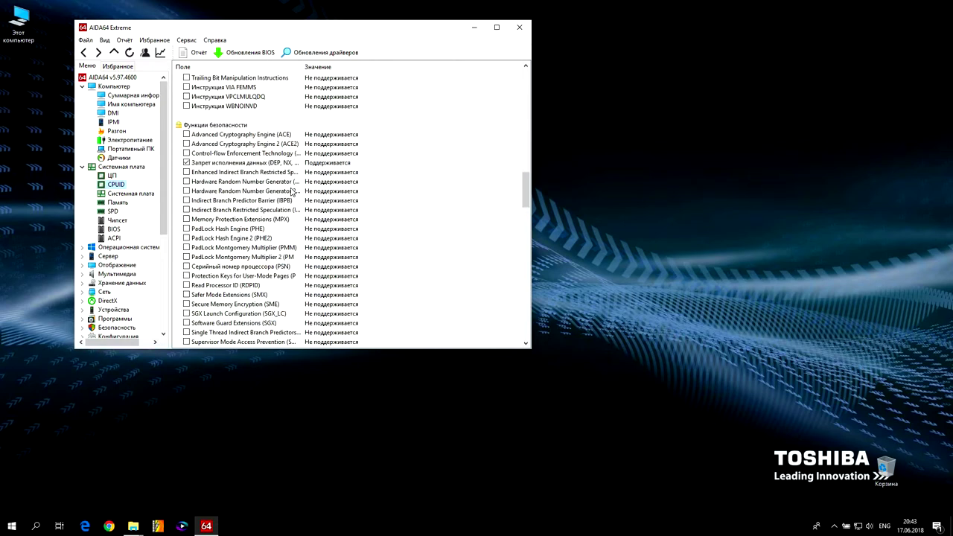
{"action": "scroll", "coordinate": [292, 192], "scroll_direction": "down", "scroll_amount": 15}
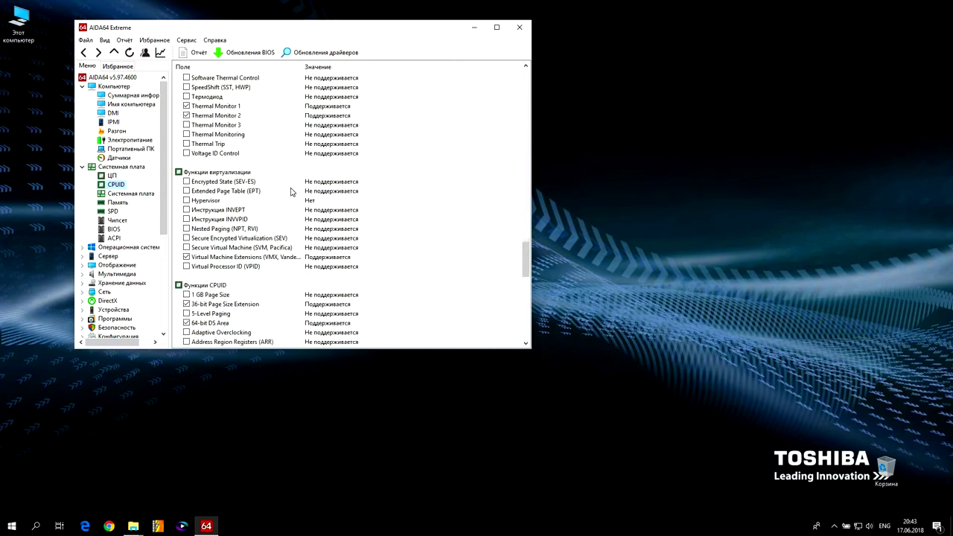
{"action": "scroll", "coordinate": [292, 192], "scroll_direction": "down", "scroll_amount": 4}
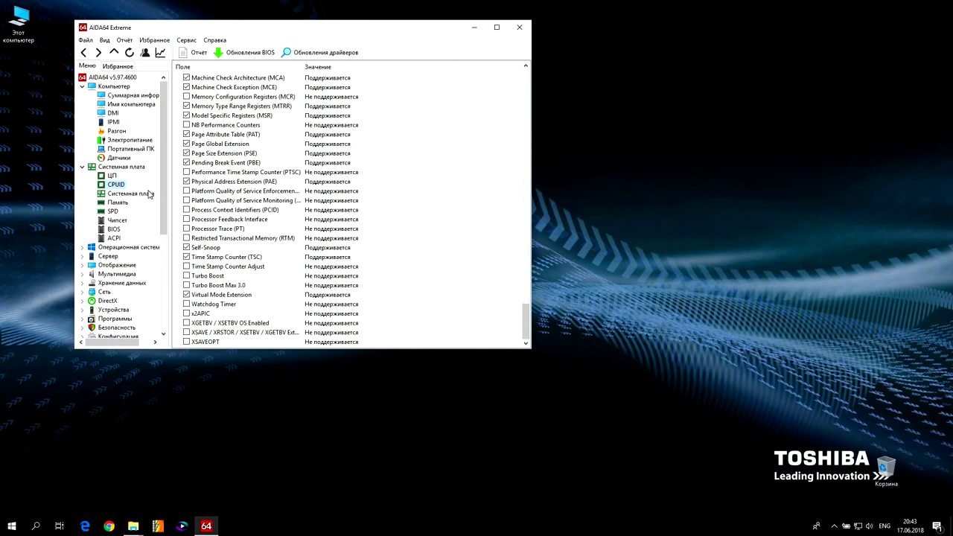
Examine the motherboard bus properties, the memory usage and the SPD data of the DIMM3 memory module.
{"action": "left_click", "coordinate": [149, 193]}
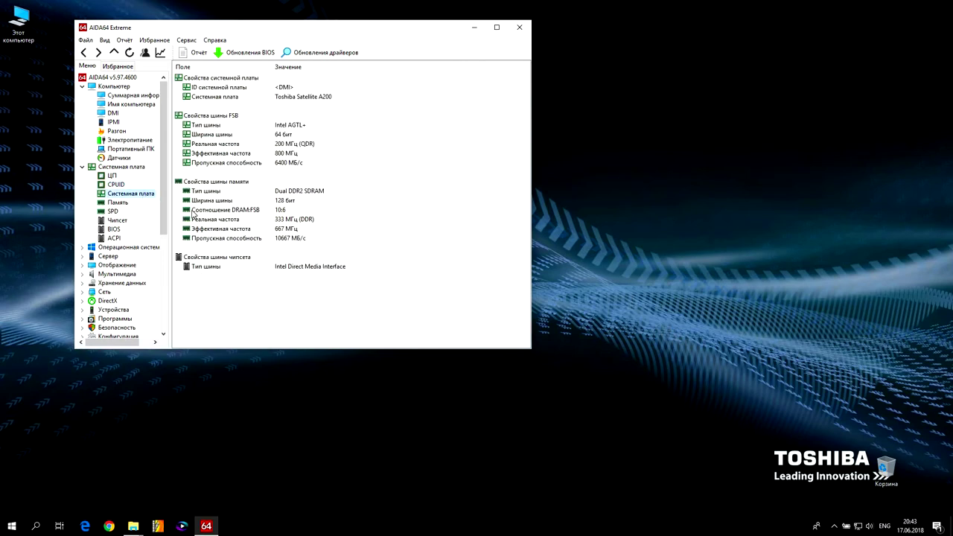
{"action": "left_click", "coordinate": [116, 202]}
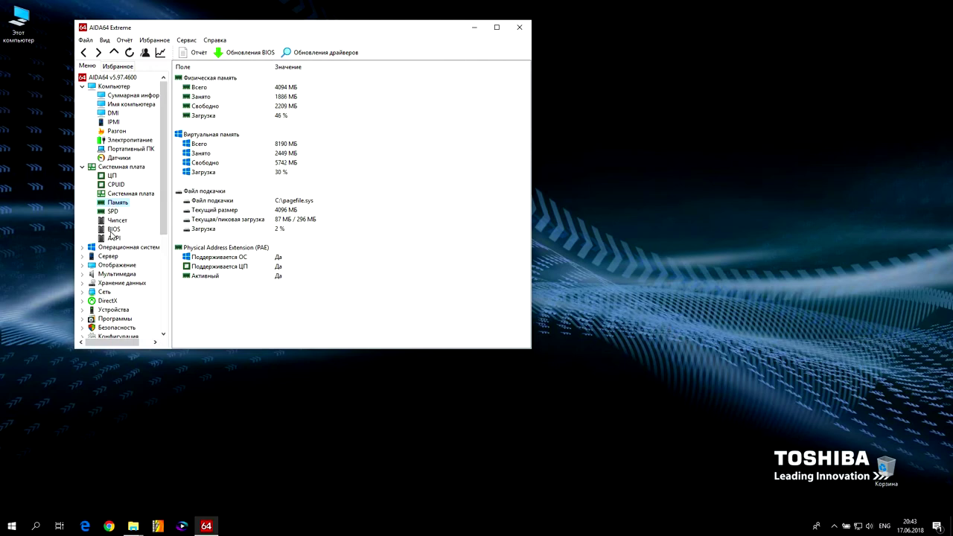
{"action": "left_click", "coordinate": [112, 212]}
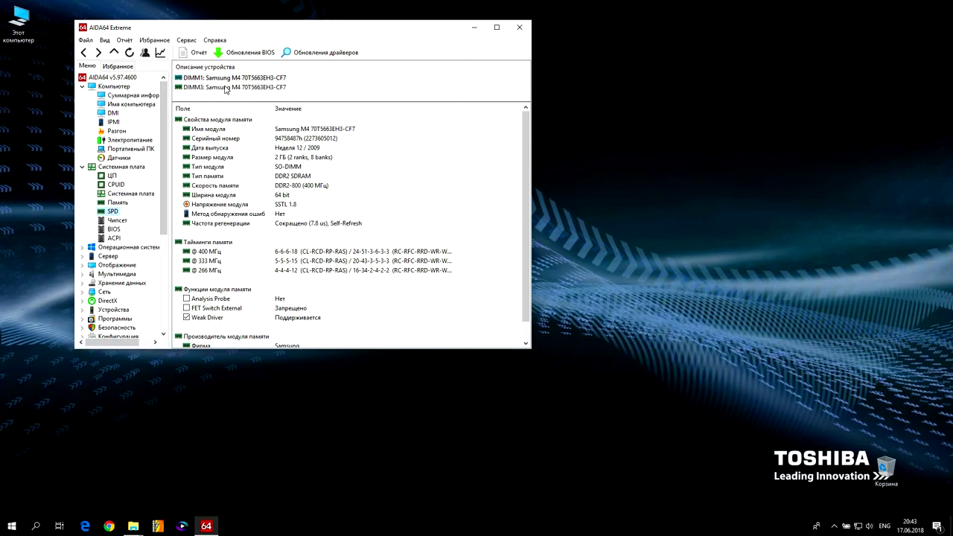
{"action": "left_click", "coordinate": [225, 88]}
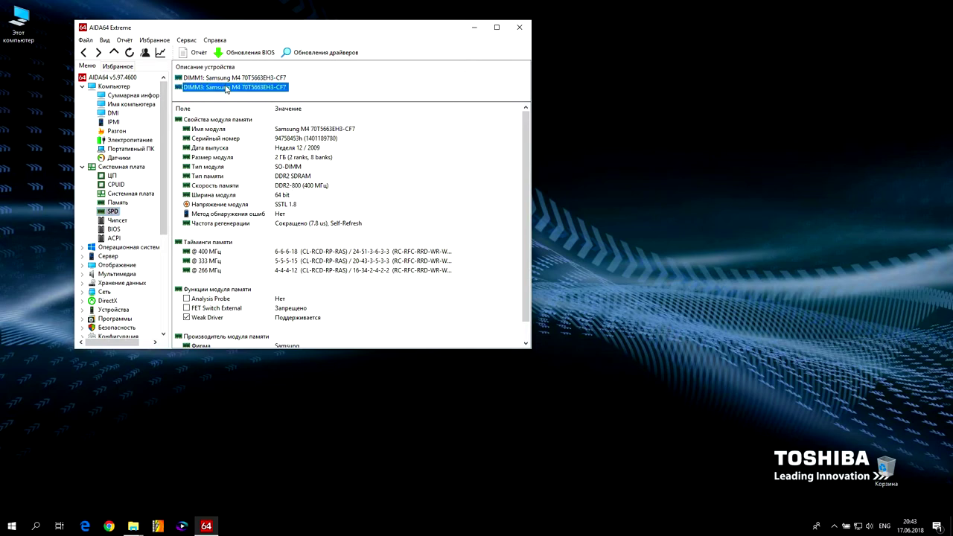
Examine the chipset's north bridge properties and memory timings as well as the BIOS information.
{"action": "left_click", "coordinate": [121, 222]}
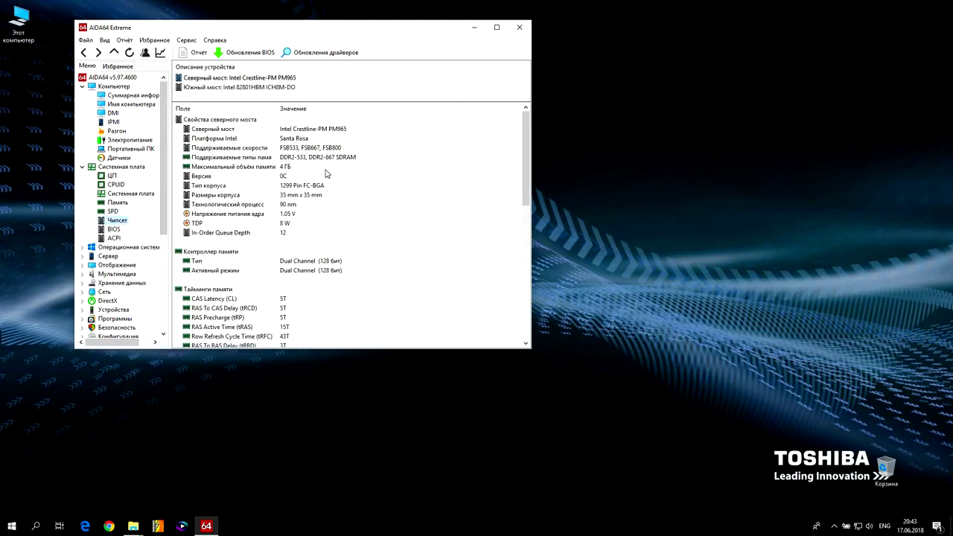
{"action": "scroll", "coordinate": [351, 192], "scroll_direction": "down", "scroll_amount": 8}
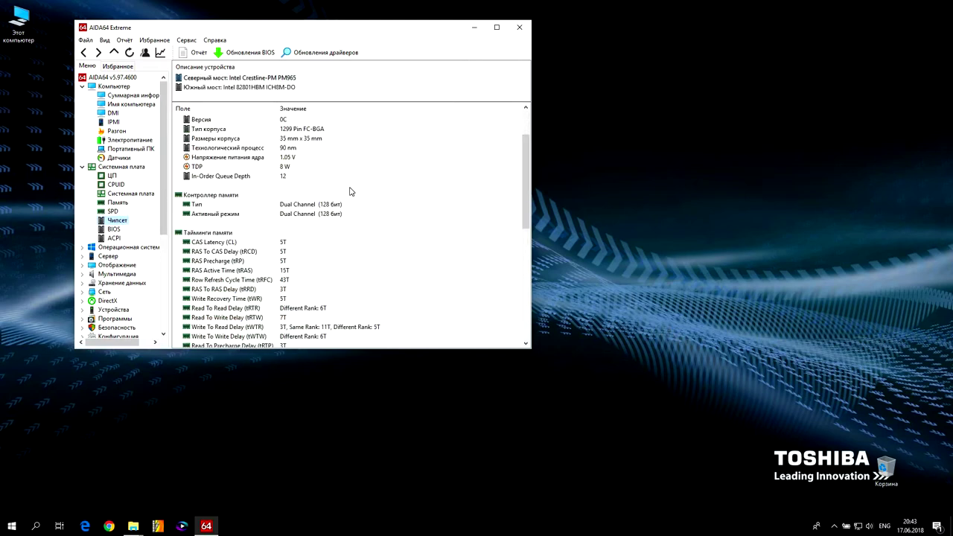
{"action": "scroll", "coordinate": [349, 189], "scroll_direction": "up", "scroll_amount": 8}
{"action": "scroll", "coordinate": [350, 189], "scroll_direction": "up", "scroll_amount": 1}
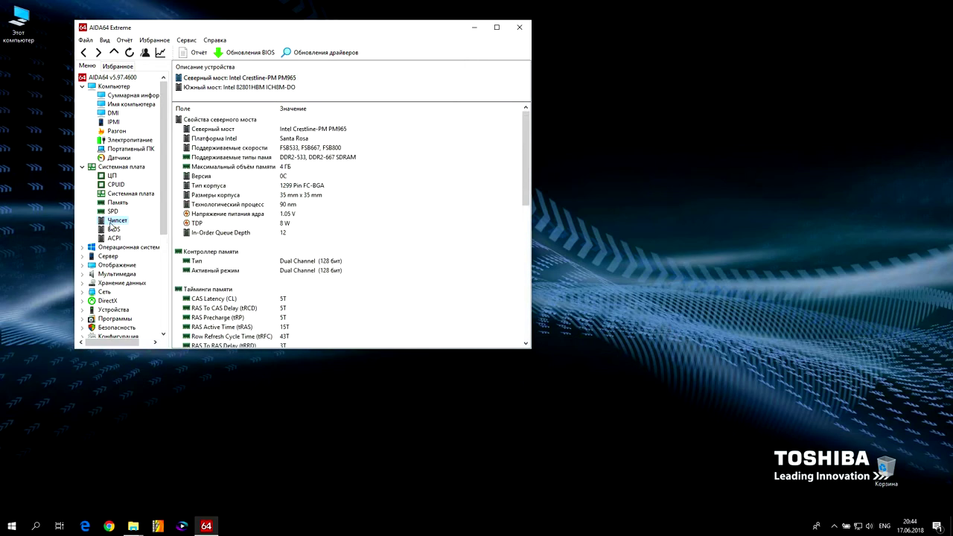
{"action": "left_click", "coordinate": [113, 231]}
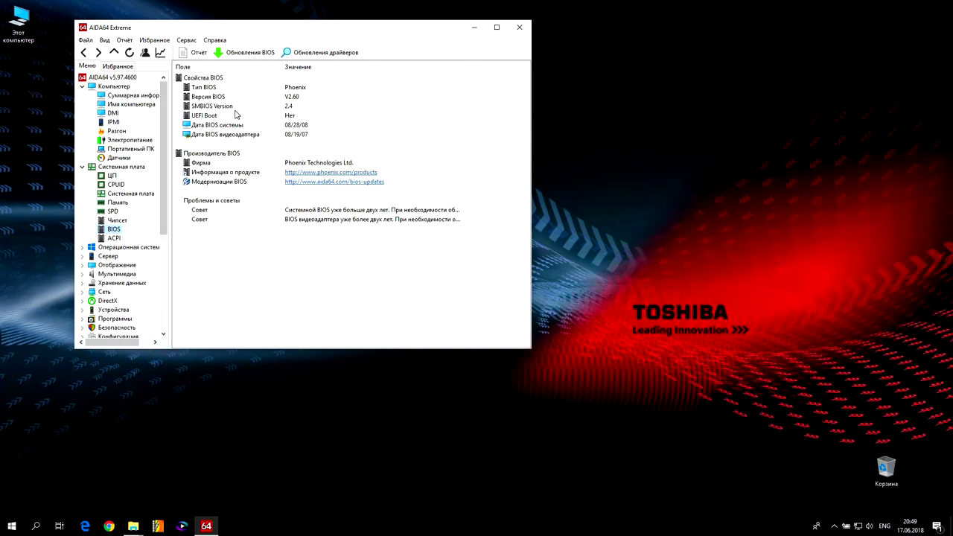
View the benchmark comparisons for memory read, memory write and memory latency.
{"action": "scroll", "coordinate": [131, 167], "scroll_direction": "down", "scroll_amount": 5}
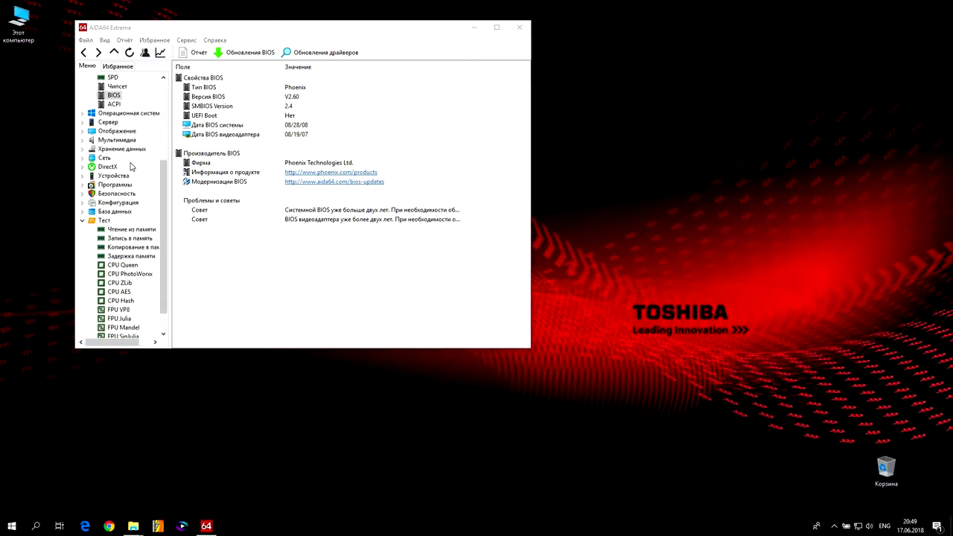
{"action": "left_click", "coordinate": [123, 203]}
{"action": "scroll", "coordinate": [375, 183], "scroll_direction": "down", "scroll_amount": 1}
{"action": "scroll", "coordinate": [373, 182], "scroll_direction": "down", "scroll_amount": 1}
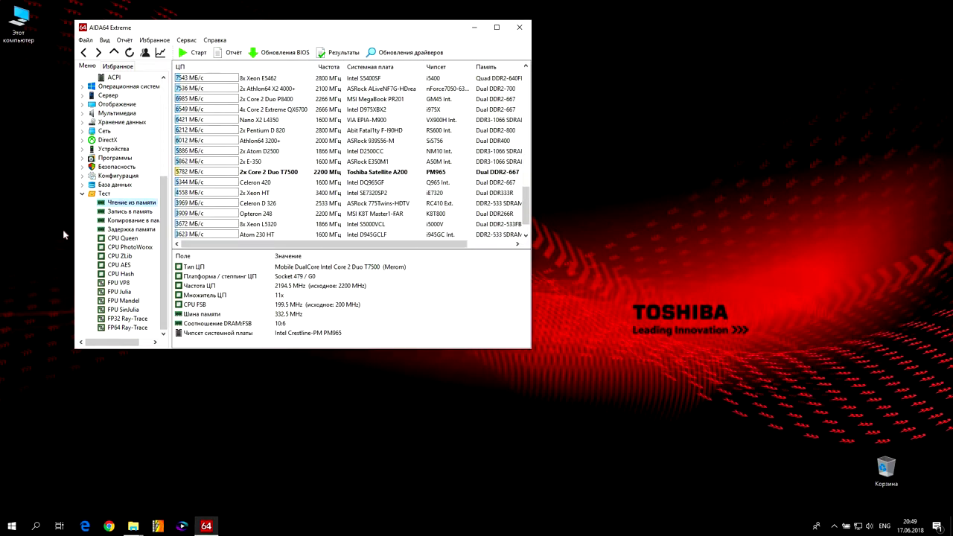
{"action": "left_click", "coordinate": [124, 212]}
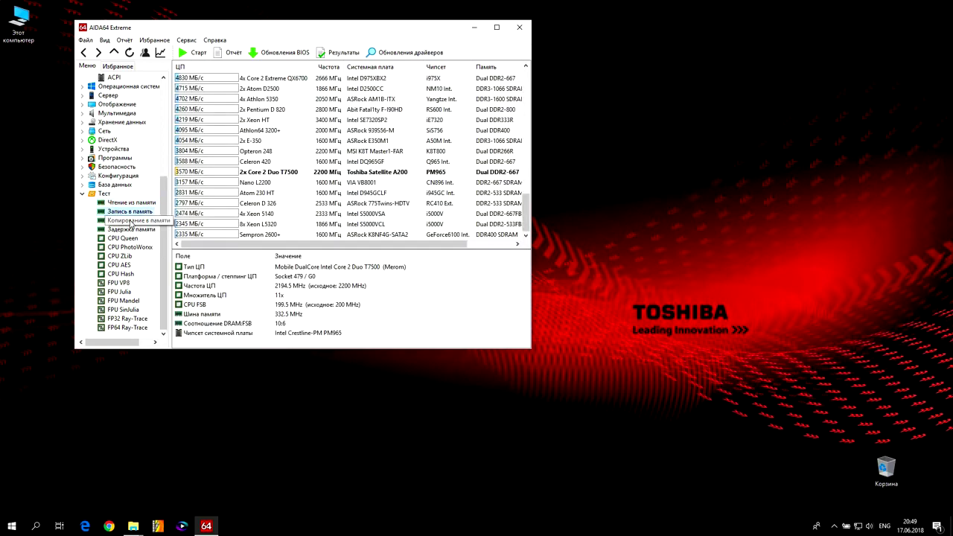
{"action": "left_click", "coordinate": [129, 231]}
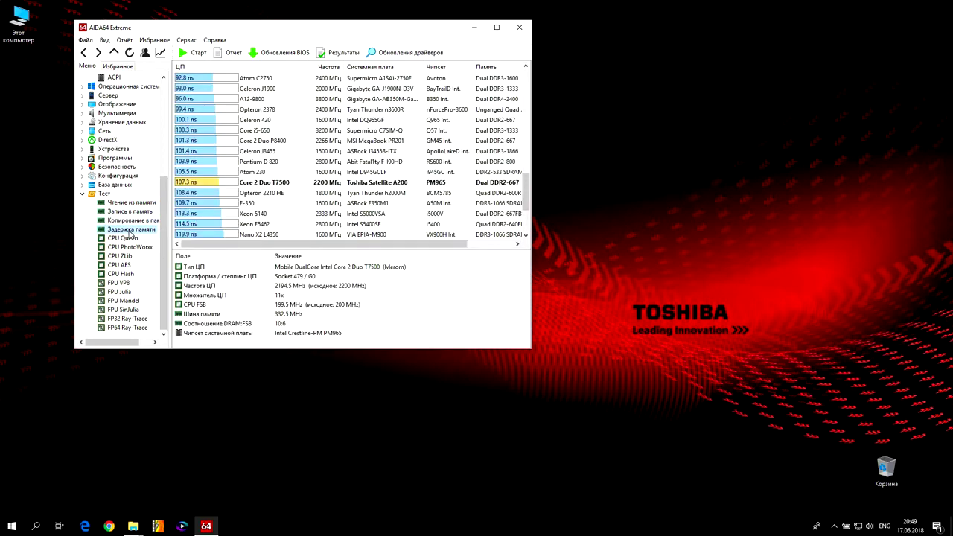
View the benchmark comparisons for CPU Queen, CPU PhotoWorxx, CPU ZLib and CPU AES.
{"action": "left_click", "coordinate": [132, 239]}
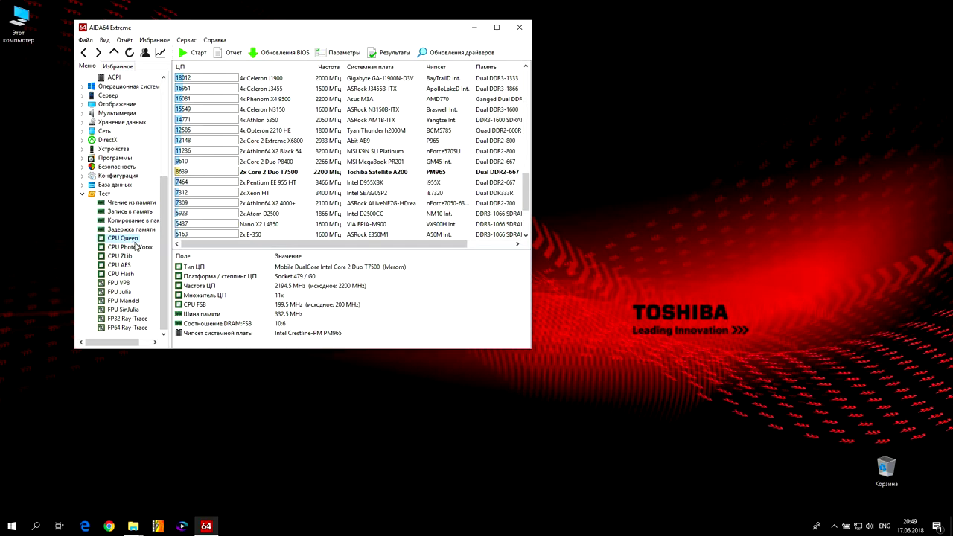
{"action": "left_click", "coordinate": [134, 248]}
{"action": "left_click", "coordinate": [122, 256]}
{"action": "left_click", "coordinate": [122, 266]}
View the benchmark comparisons for FPU VP8, FPU Julia, FPU Mandel, FP32 Ray-Trace and FP64 Ray-Trace.
{"action": "left_click", "coordinate": [122, 283]}
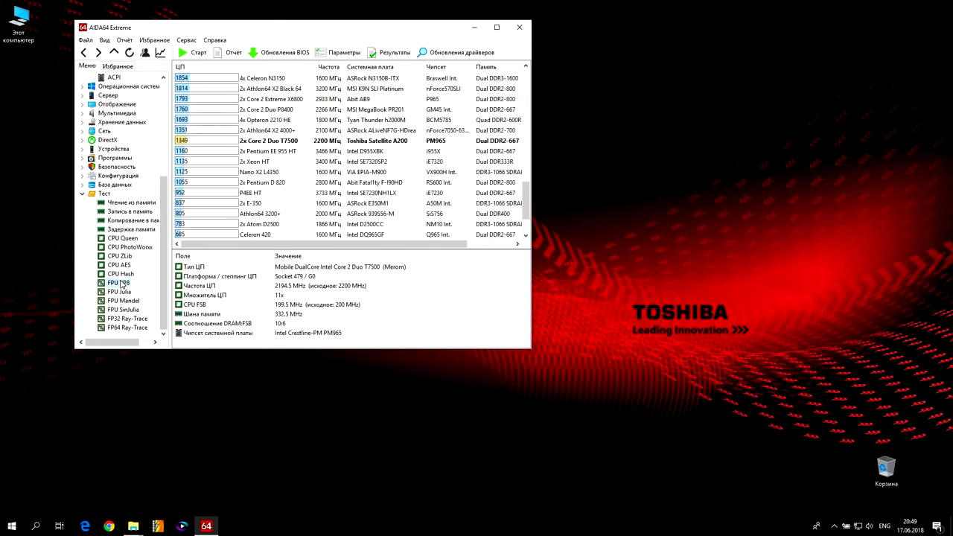
{"action": "left_click", "coordinate": [127, 293]}
{"action": "left_click", "coordinate": [123, 301]}
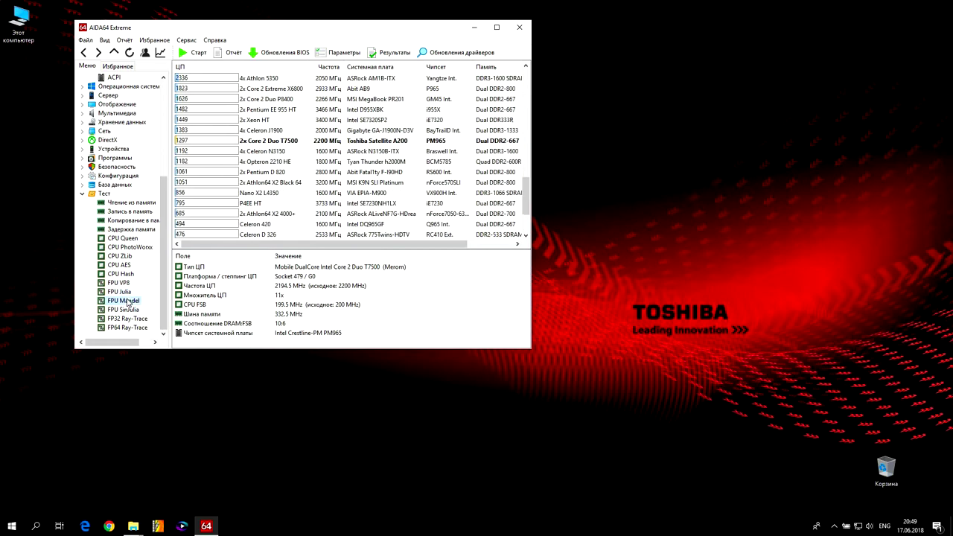
{"action": "left_click", "coordinate": [127, 319]}
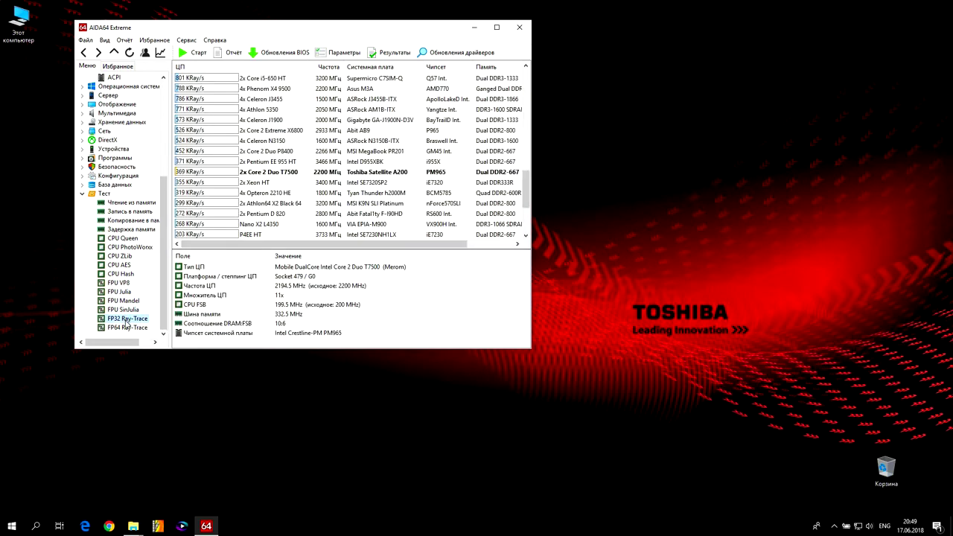
{"action": "left_click", "coordinate": [127, 328]}
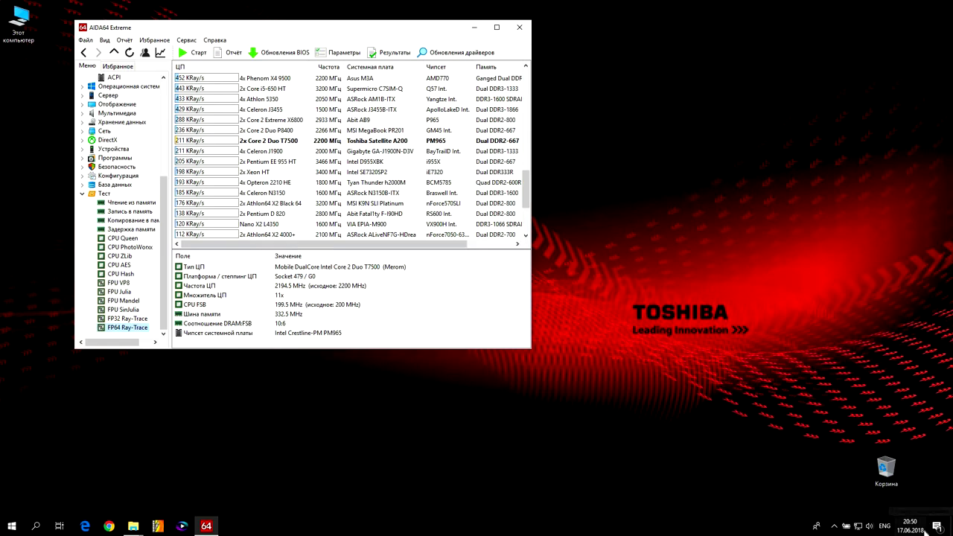
{"action": "left_click", "coordinate": [833, 527]}
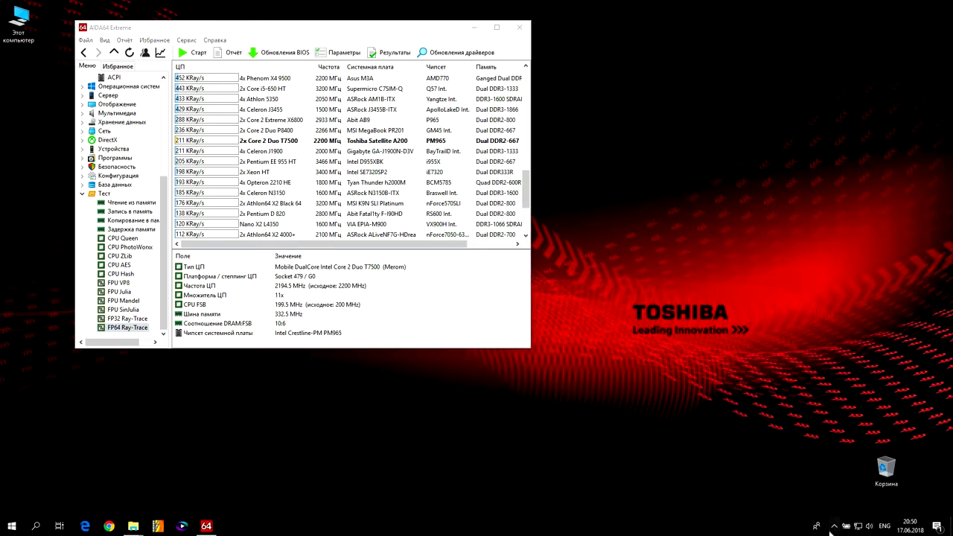
{"action": "right_click", "coordinate": [856, 508]}
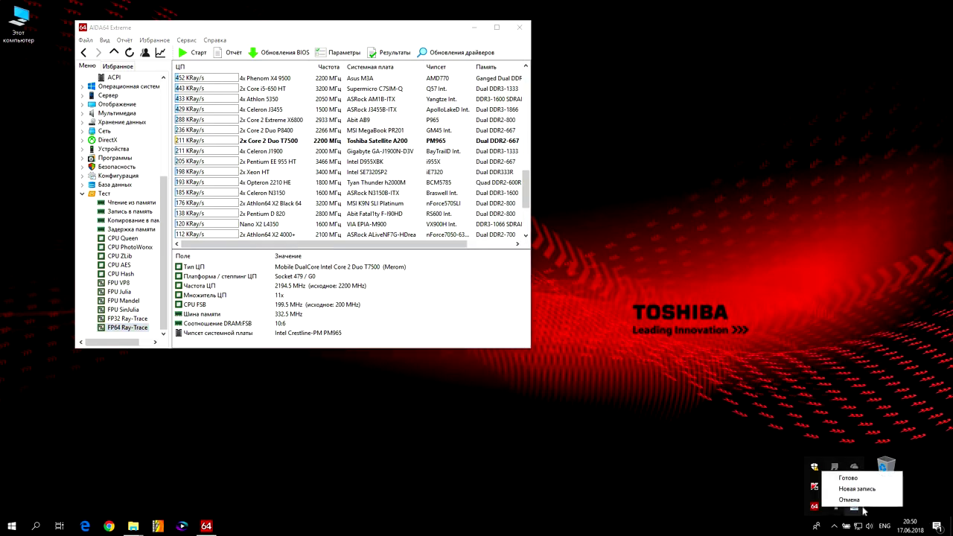